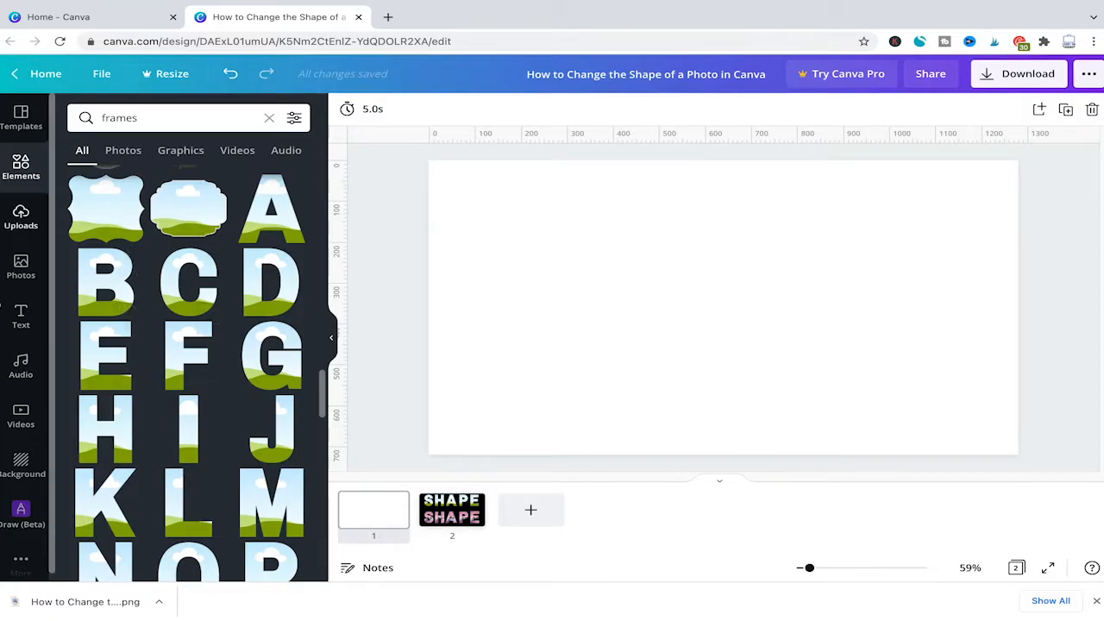
Add the photo of the blueberry bowl on a pink background to the upper-left area of page 1.
{"action": "left_click", "coordinate": [21, 267]}
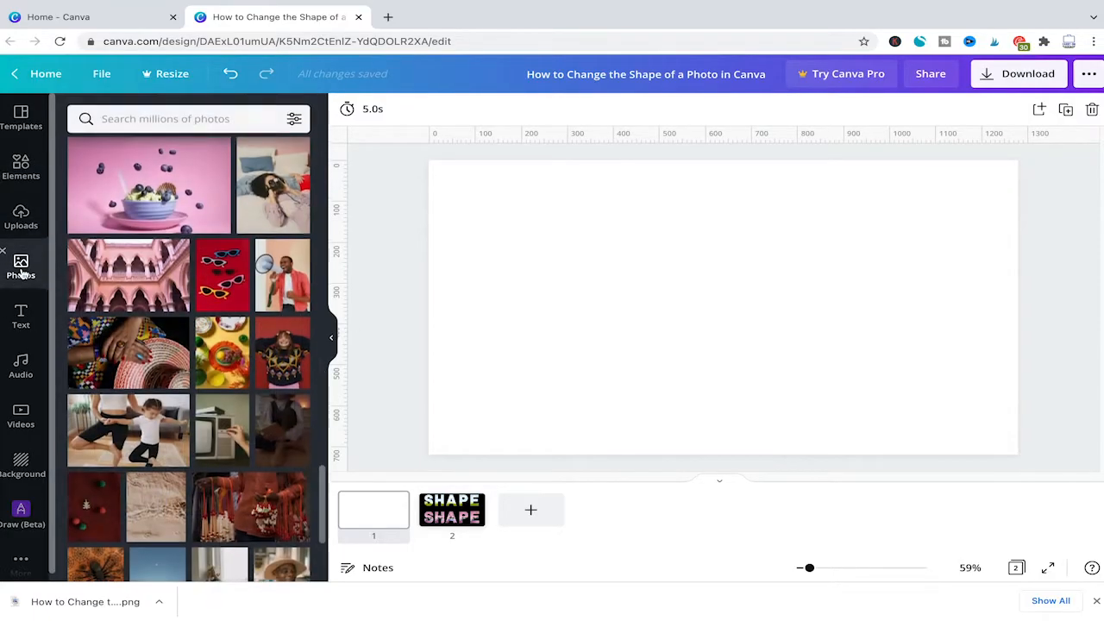
{"action": "scroll", "coordinate": [207, 296], "scroll_direction": "up", "scroll_amount": 3}
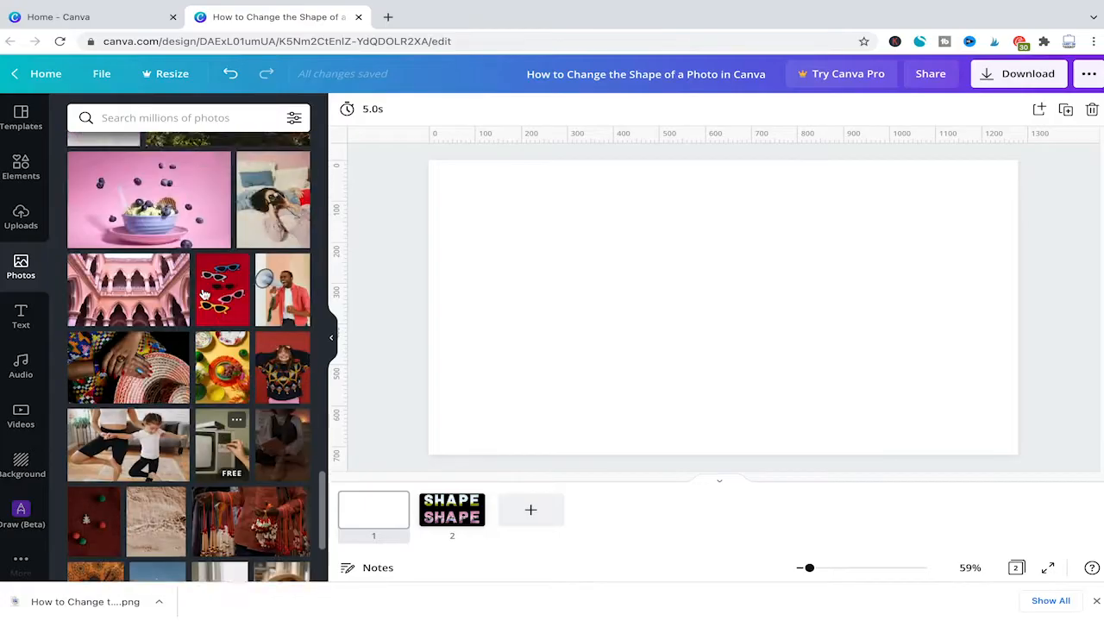
{"action": "scroll", "coordinate": [240, 298], "scroll_direction": "down", "scroll_amount": 2}
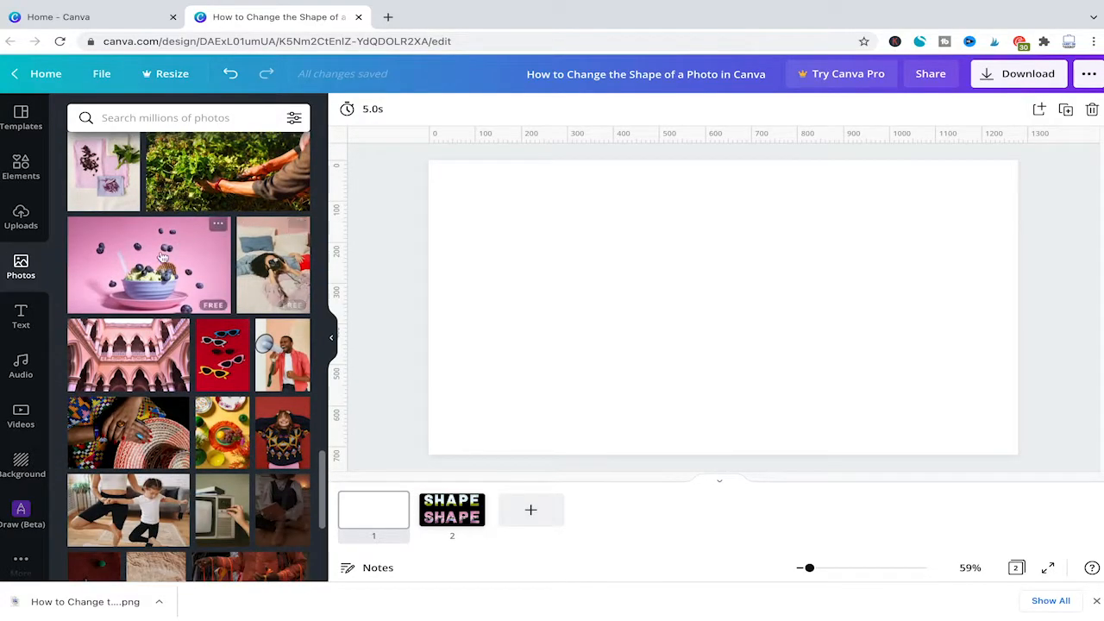
{"action": "left_click_drag", "start_coordinate": [150, 257], "coordinate": [536, 205]}
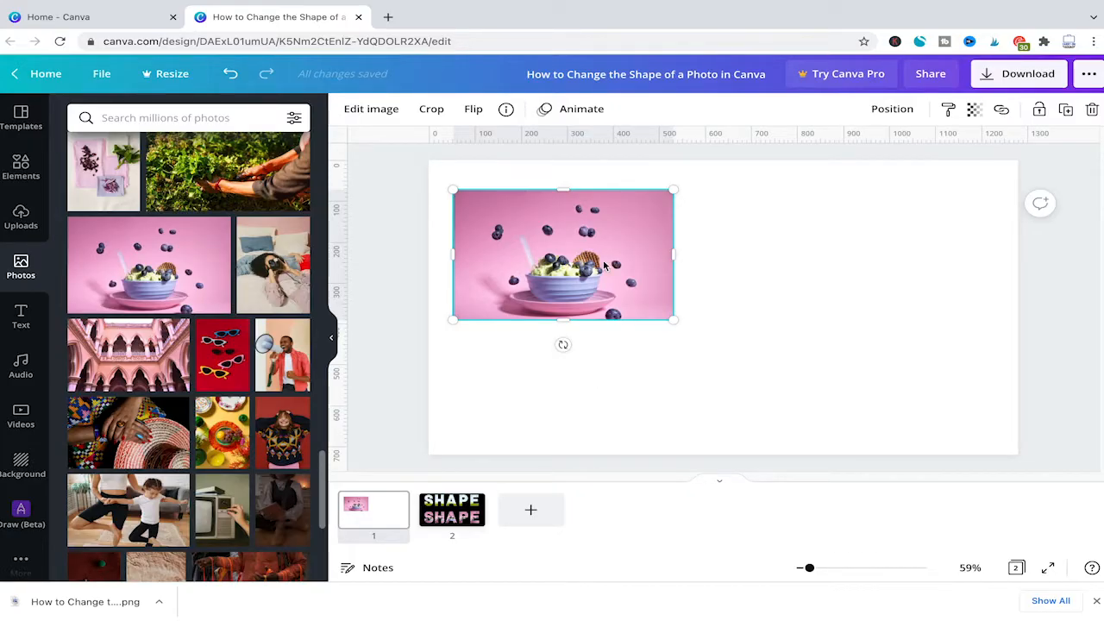
{"action": "left_click", "coordinate": [621, 359]}
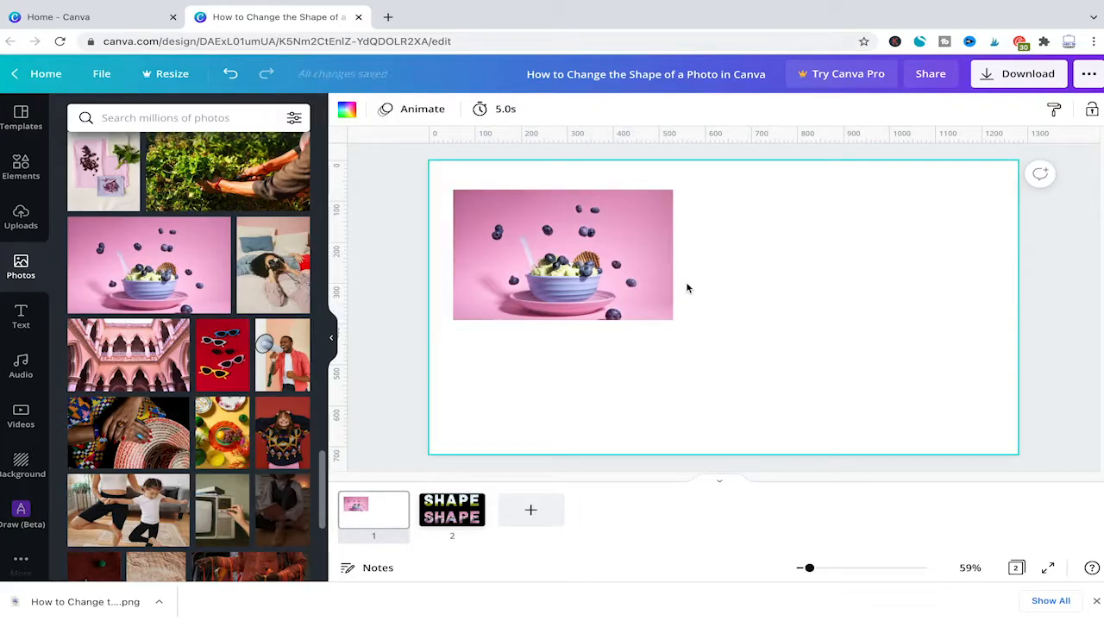
Try cropping the blueberry bowl photo inward from its upper-right corner.
{"action": "left_click", "coordinate": [566, 226]}
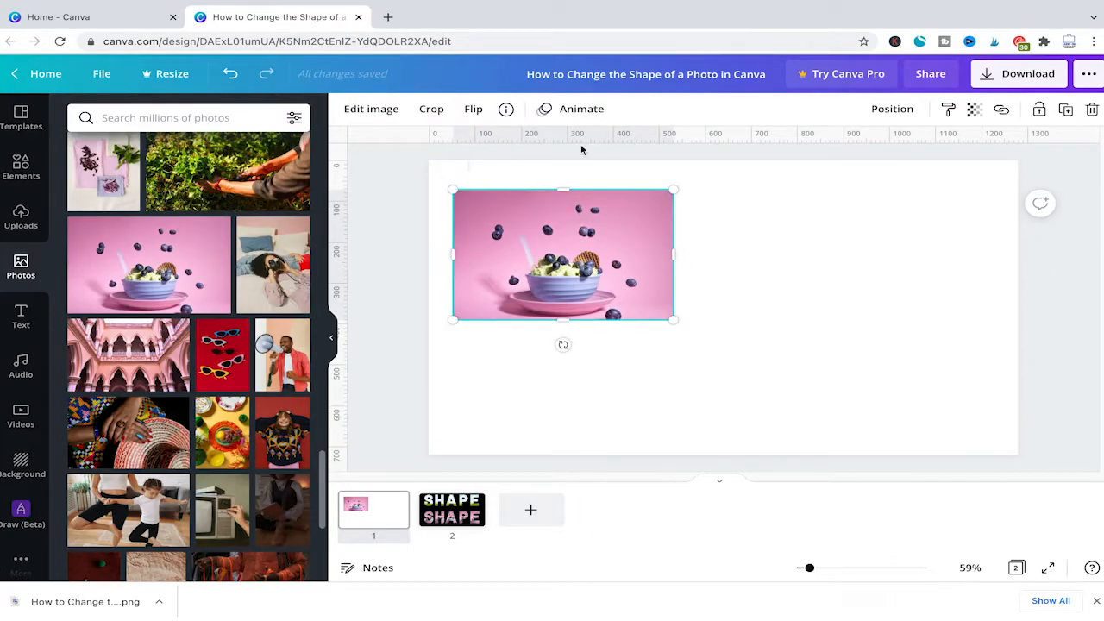
{"action": "left_click", "coordinate": [433, 110]}
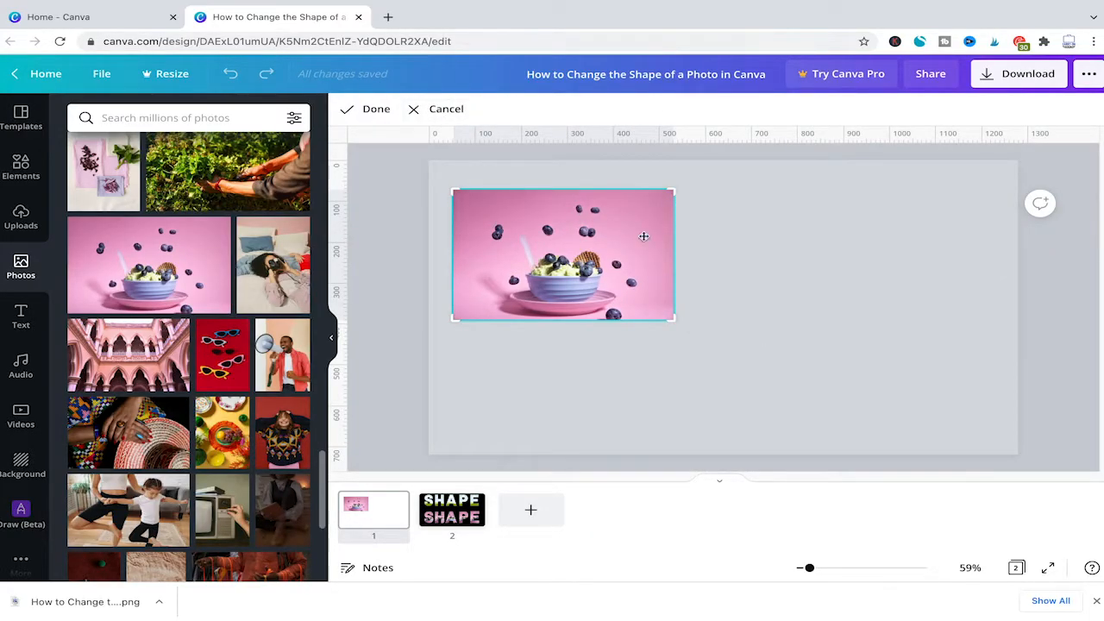
{"action": "left_click_drag", "start_coordinate": [677, 190], "coordinate": [641, 201]}
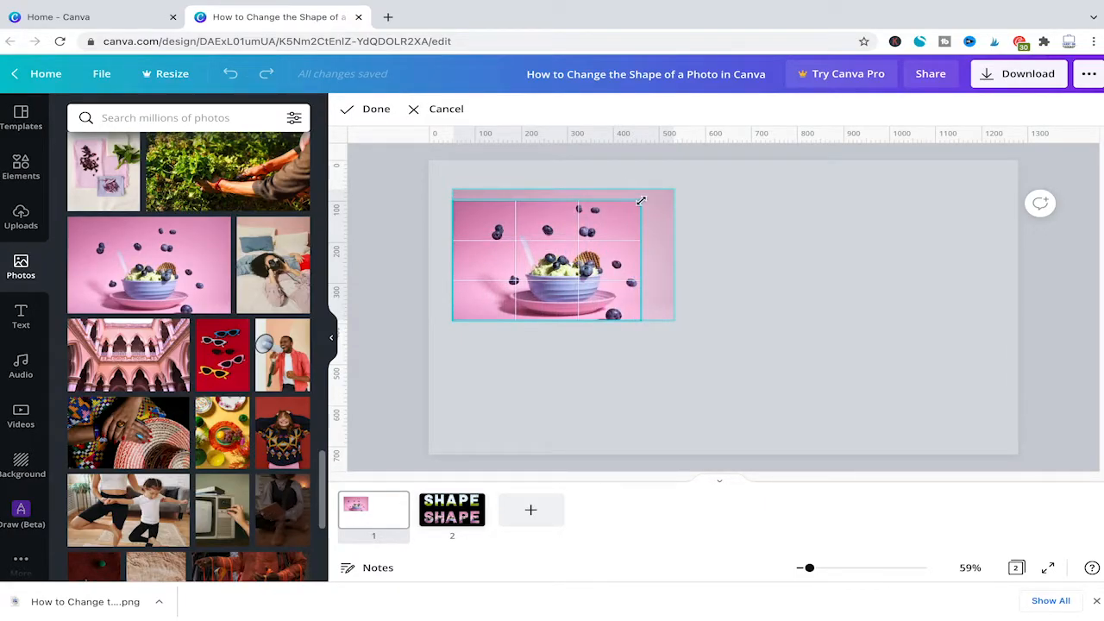
{"action": "left_click_drag", "start_coordinate": [640, 201], "coordinate": [621, 213]}
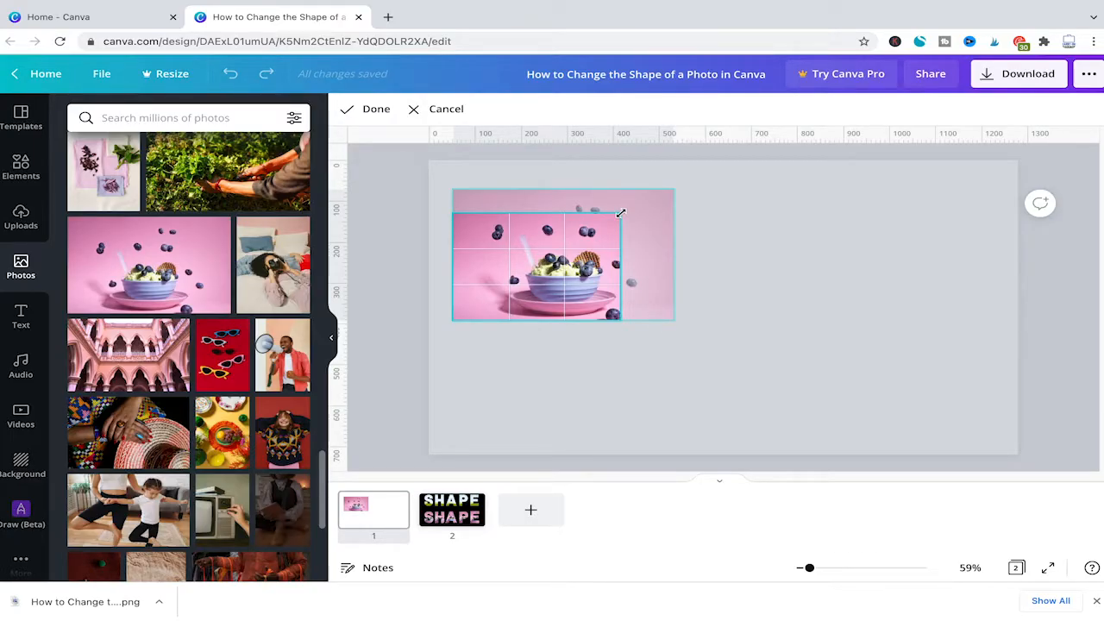
{"action": "left_click_drag", "start_coordinate": [621, 213], "coordinate": [566, 236]}
{"action": "key", "text": "Escape"}
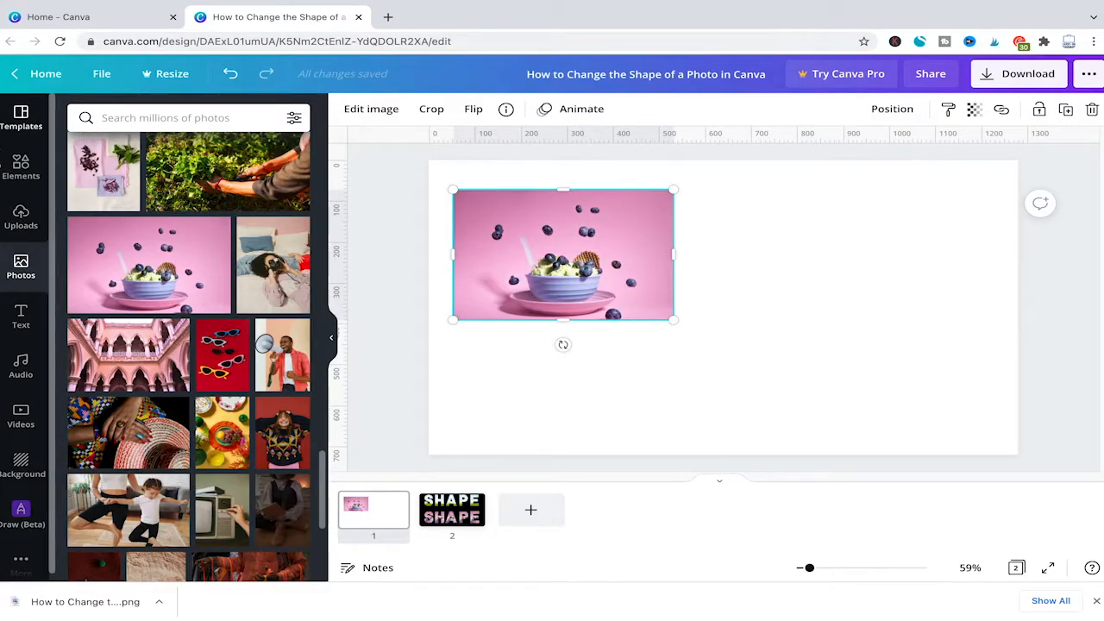
Search the elements for "frames" and browse the available shape, letter and number frames.
{"action": "left_click", "coordinate": [21, 167]}
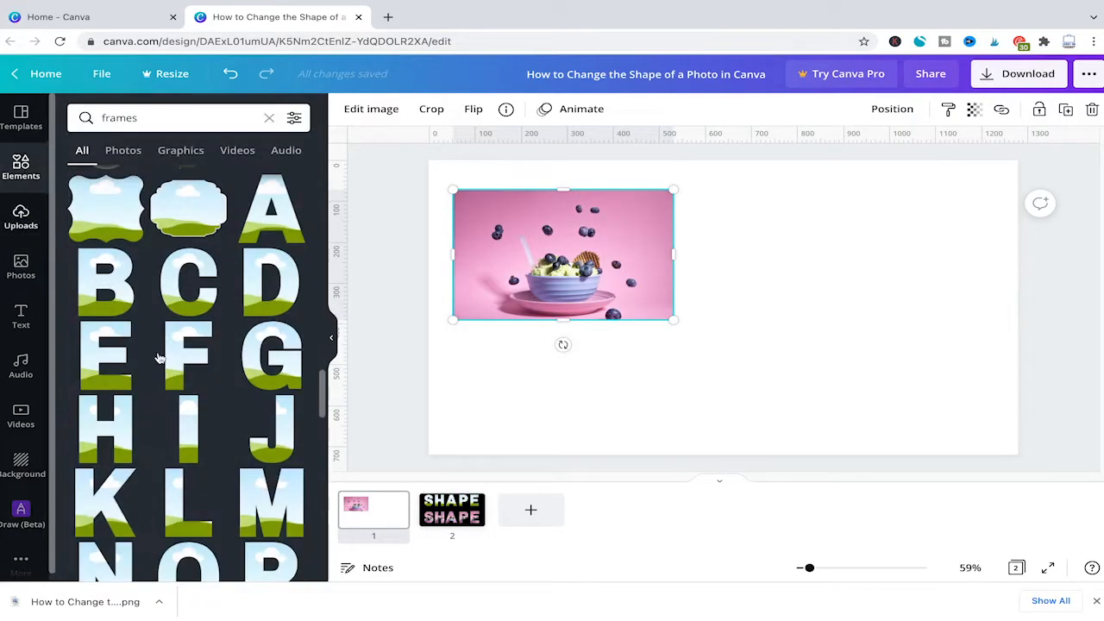
{"action": "left_click", "coordinate": [169, 117]}
{"action": "type", "text": "frames"}
{"action": "key", "text": "Return"}
{"action": "scroll", "coordinate": [203, 237], "scroll_direction": "down", "scroll_amount": 10}
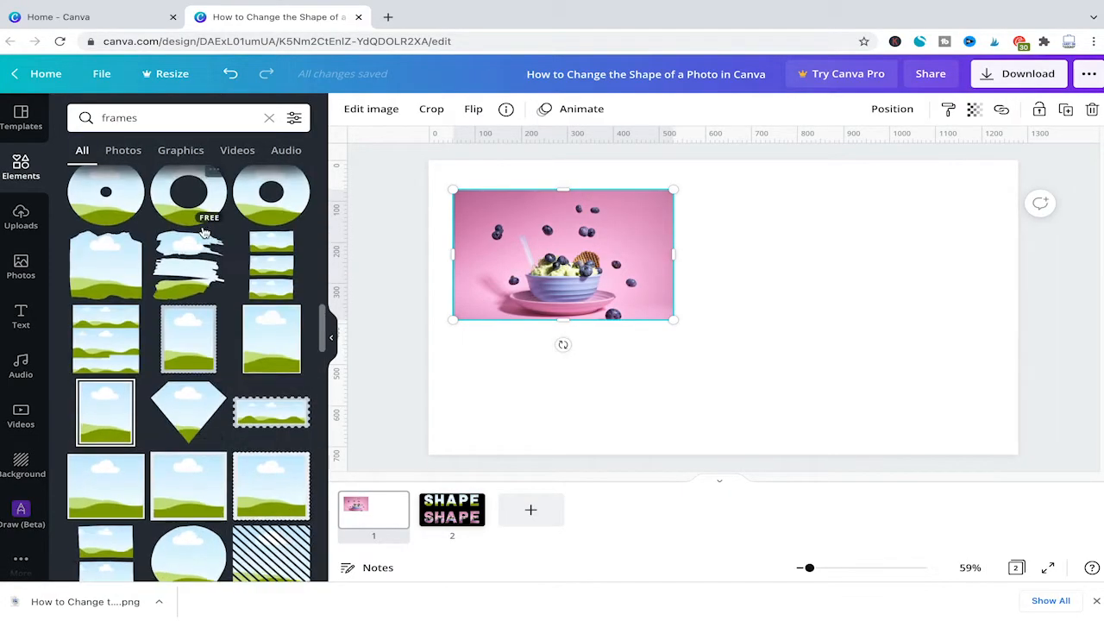
{"action": "scroll", "coordinate": [204, 233], "scroll_direction": "up", "scroll_amount": 5}
{"action": "scroll", "coordinate": [181, 268], "scroll_direction": "down", "scroll_amount": 2}
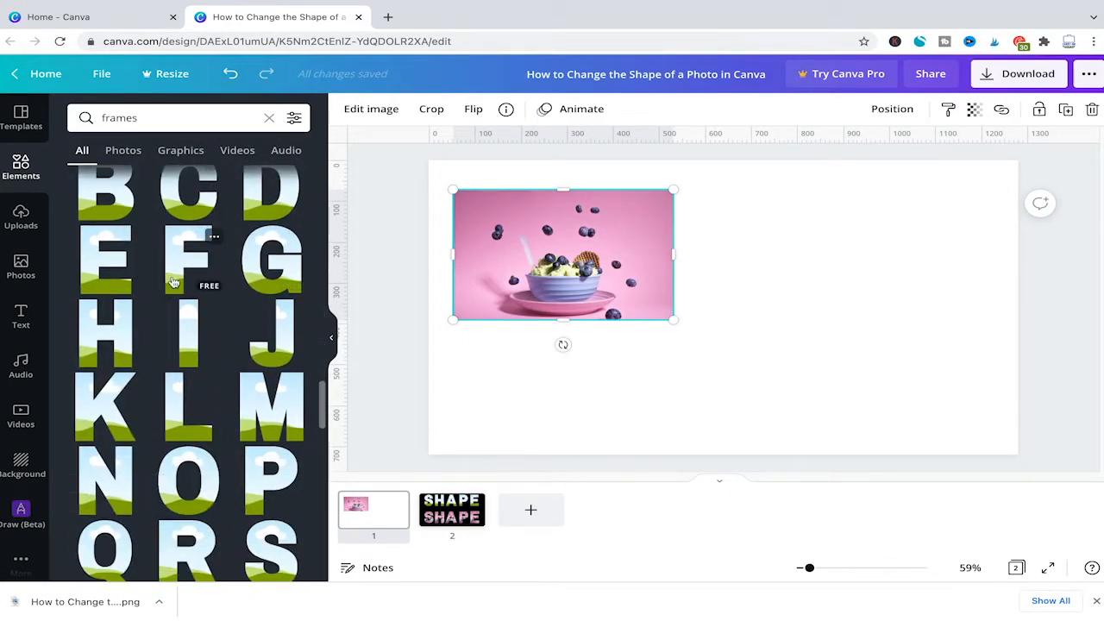
{"action": "scroll", "coordinate": [207, 274], "scroll_direction": "down", "scroll_amount": 5}
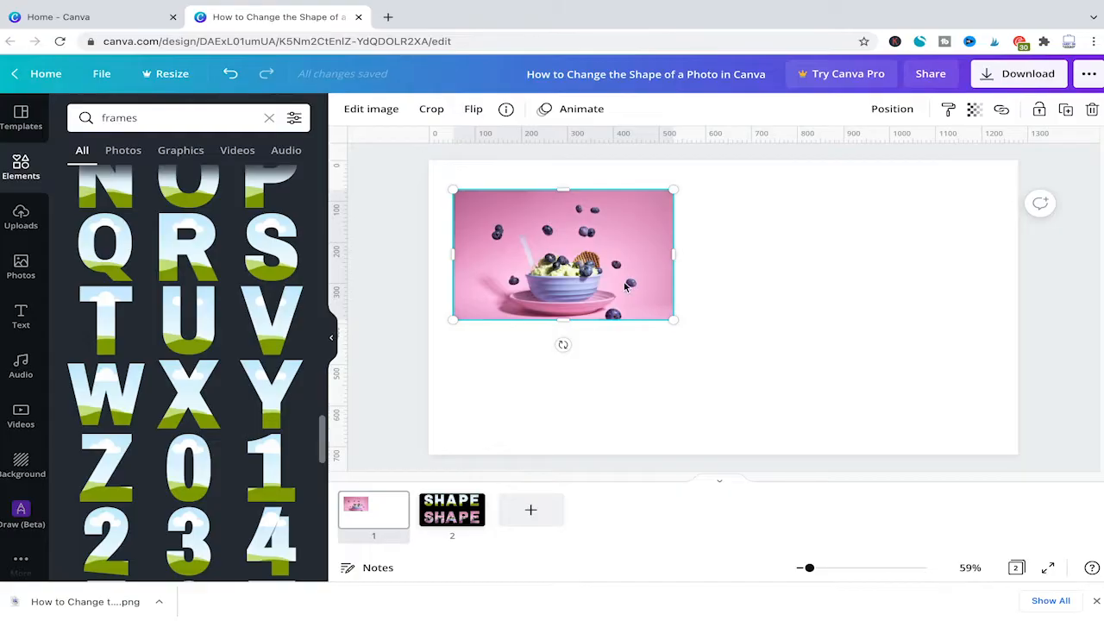
{"action": "scroll", "coordinate": [191, 233], "scroll_direction": "up", "scroll_amount": 5}
{"action": "scroll", "coordinate": [192, 264], "scroll_direction": "up", "scroll_amount": 5}
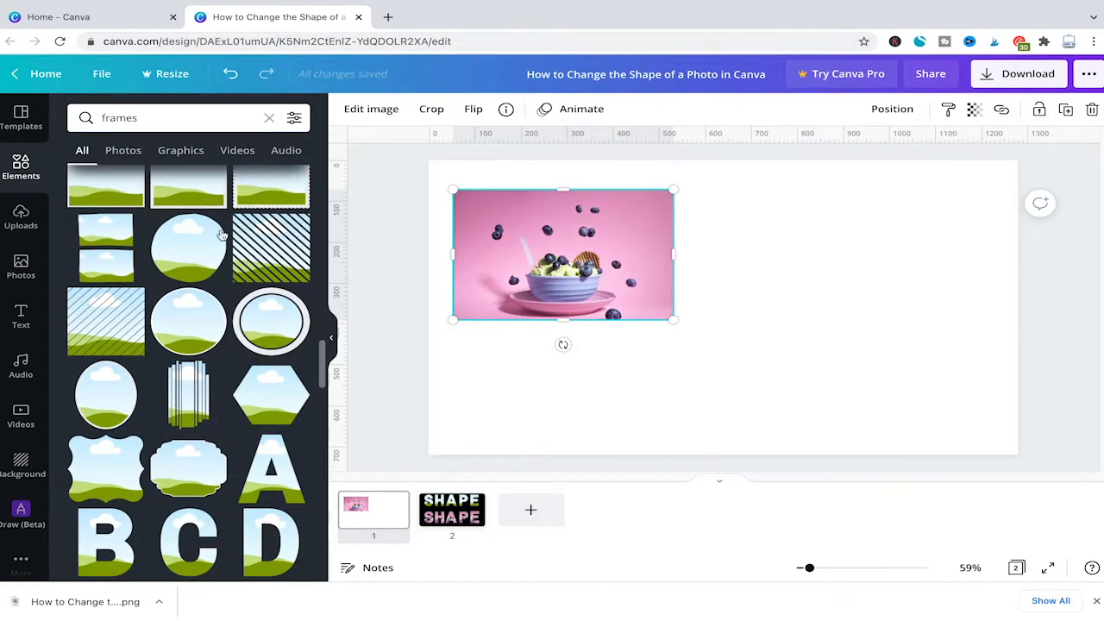
Try the bowl photo with a circular frame placed on its right, and delete the frame.
{"action": "left_click_drag", "start_coordinate": [192, 310], "coordinate": [757, 204]}
{"action": "left_click_drag", "start_coordinate": [809, 233], "coordinate": [826, 230]}
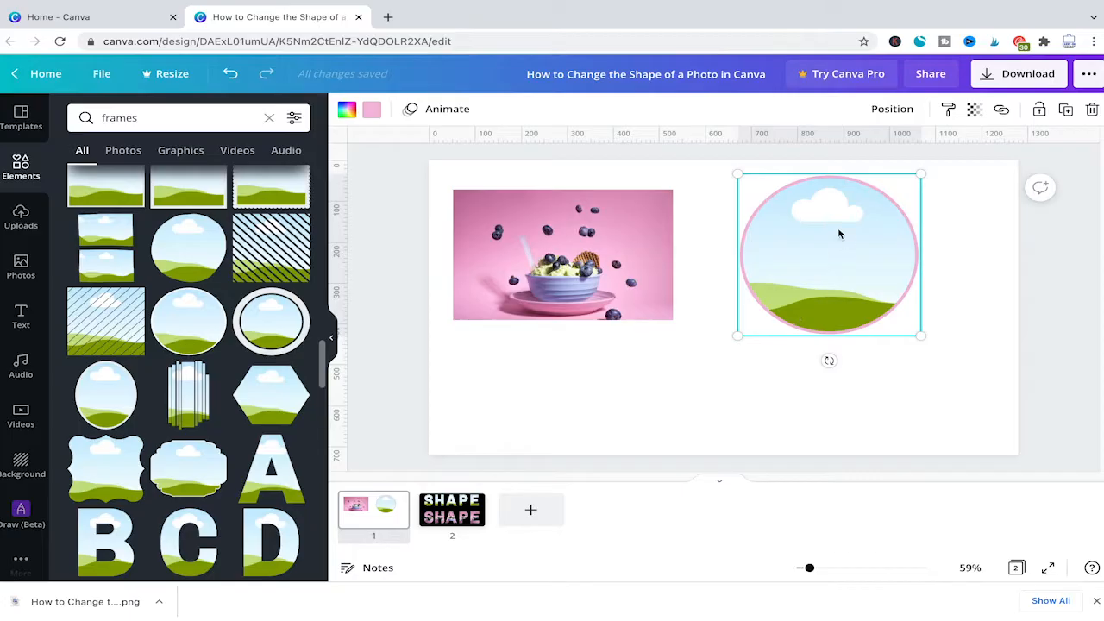
{"action": "left_click_drag", "start_coordinate": [538, 235], "coordinate": [807, 247]}
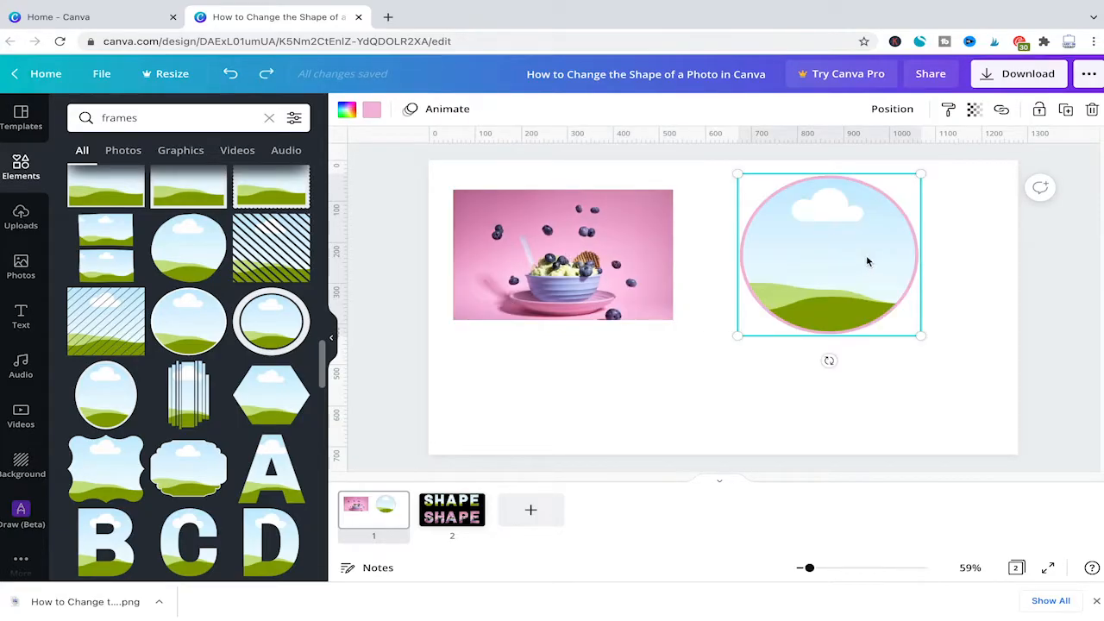
{"action": "key", "text": "Delete"}
Add a letter N frame to the page and fill it with the blueberry bowl photo.
{"action": "scroll", "coordinate": [221, 276], "scroll_direction": "down", "scroll_amount": 3}
{"action": "scroll", "coordinate": [234, 279], "scroll_direction": "down", "scroll_amount": 4}
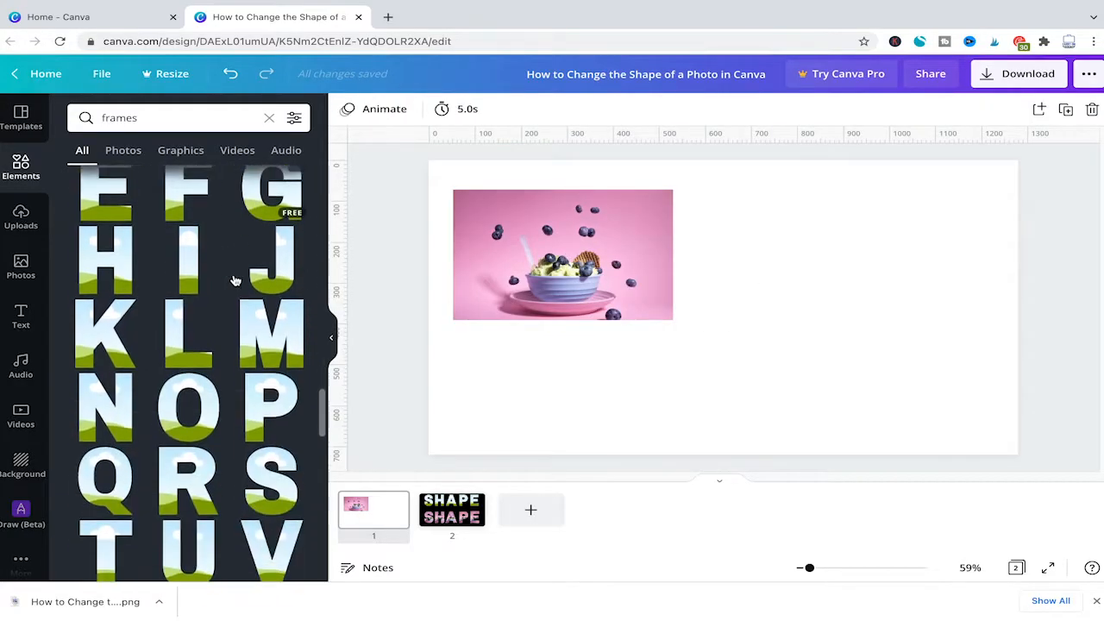
{"action": "left_click_drag", "start_coordinate": [124, 282], "coordinate": [810, 277]}
{"action": "left_click_drag", "start_coordinate": [522, 253], "coordinate": [615, 292]}
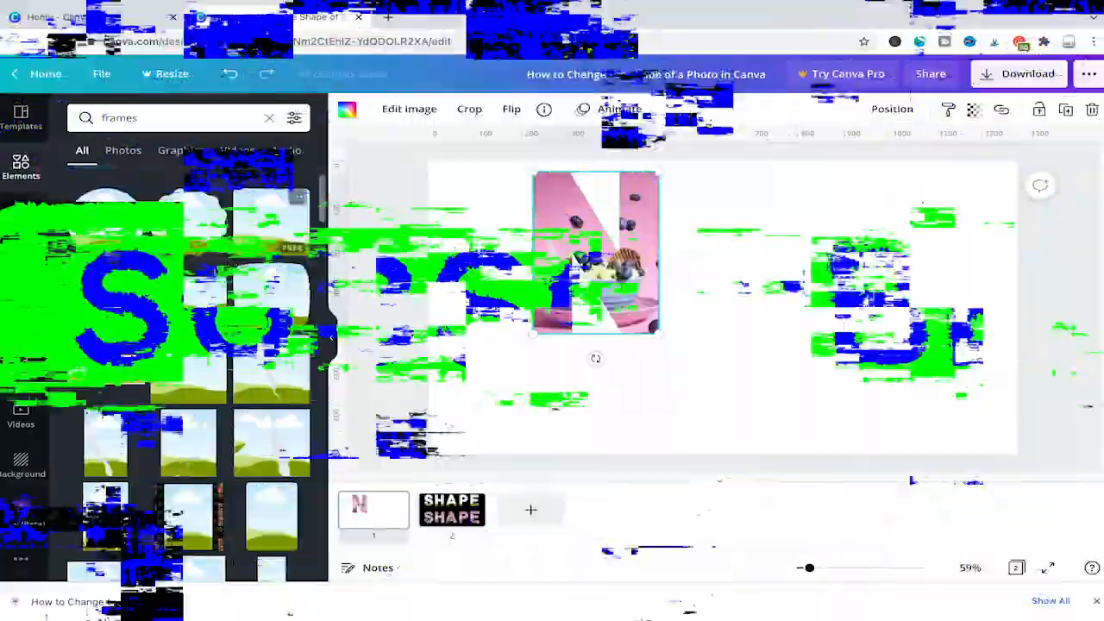
Delete the photo-filled letter N frame and set the page background to black.
{"action": "scroll", "coordinate": [184, 276], "scroll_direction": "down", "scroll_amount": 5}
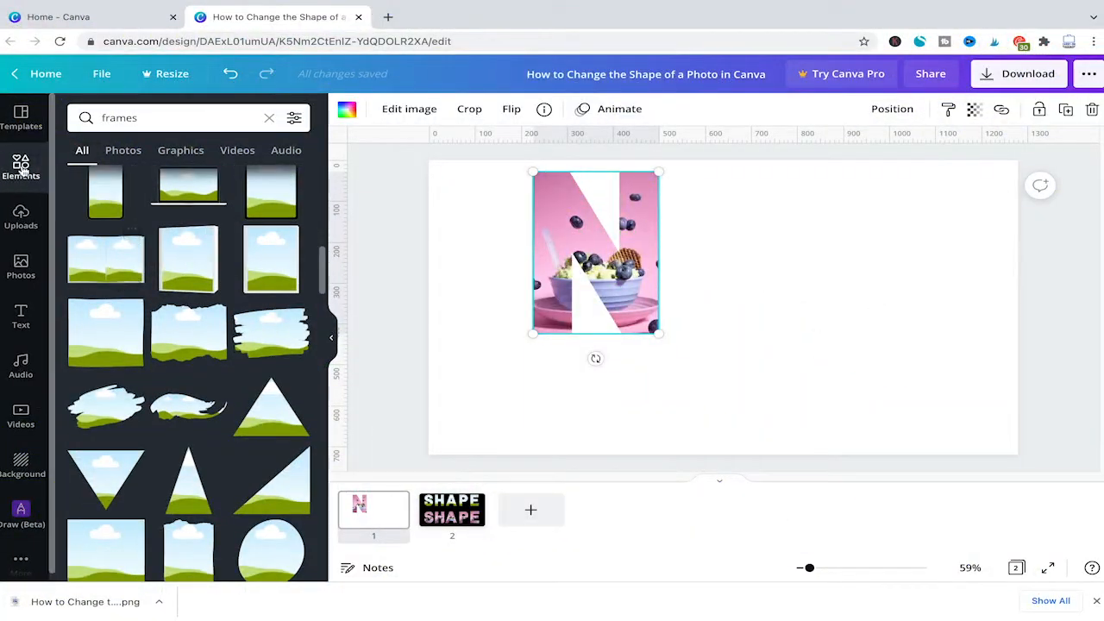
{"action": "scroll", "coordinate": [156, 234], "scroll_direction": "down", "scroll_amount": 4}
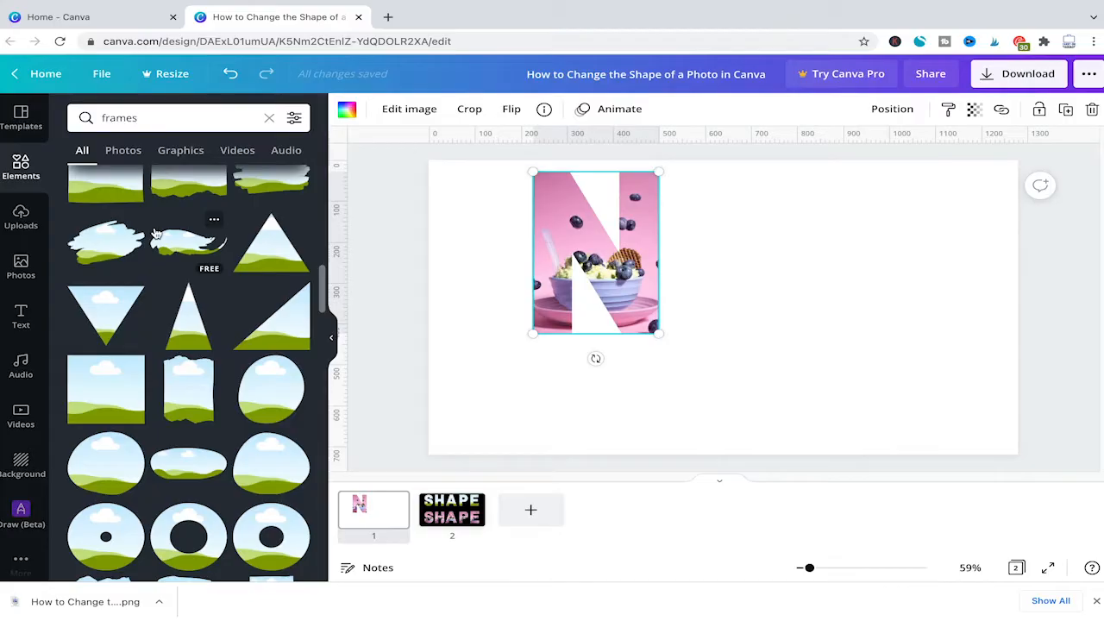
{"action": "key", "text": "Delete"}
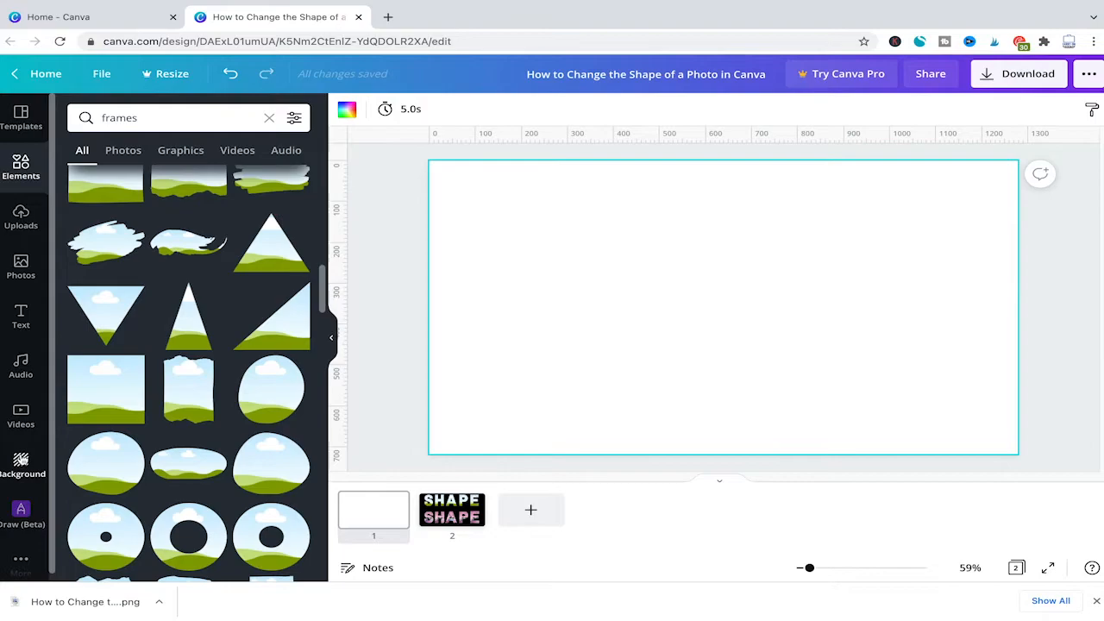
{"action": "left_click", "coordinate": [21, 464]}
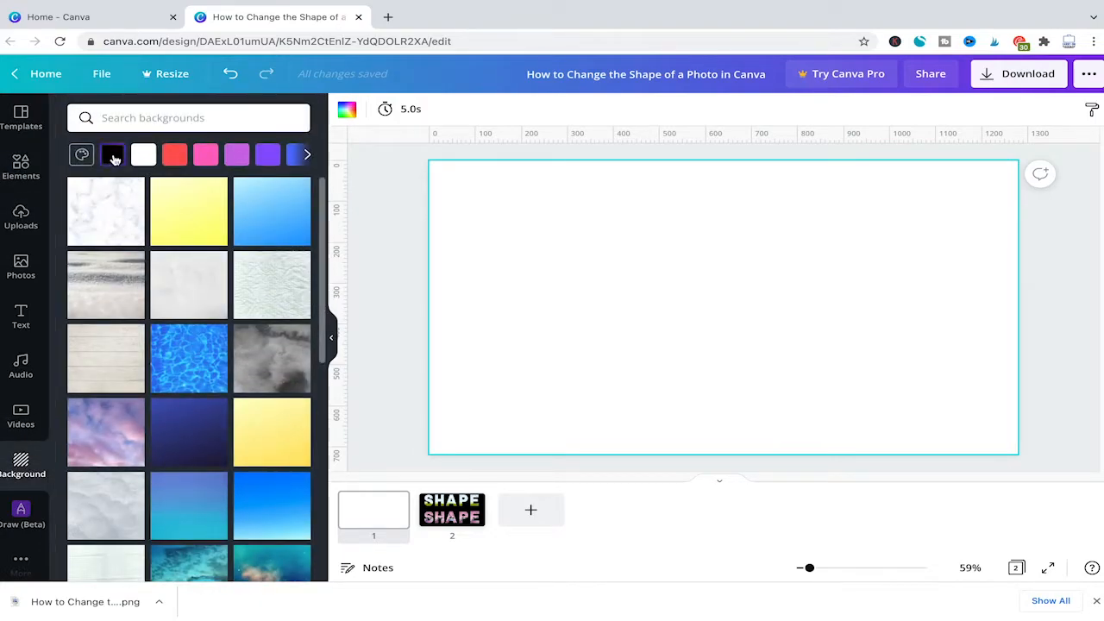
{"action": "left_click", "coordinate": [113, 157]}
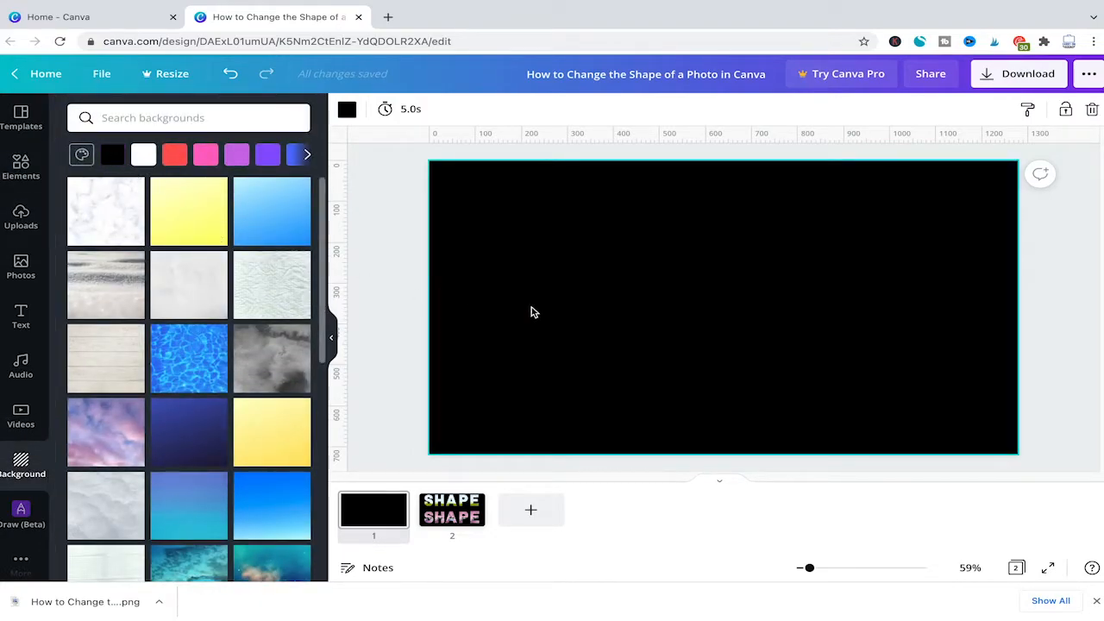
Add the photo of the woman and girl doing yoga to the upper-left area of the black page.
{"action": "left_click", "coordinate": [21, 268]}
{"action": "scroll", "coordinate": [141, 308], "scroll_direction": "down", "scroll_amount": 5}
{"action": "left_click_drag", "start_coordinate": [129, 263], "coordinate": [534, 229]}
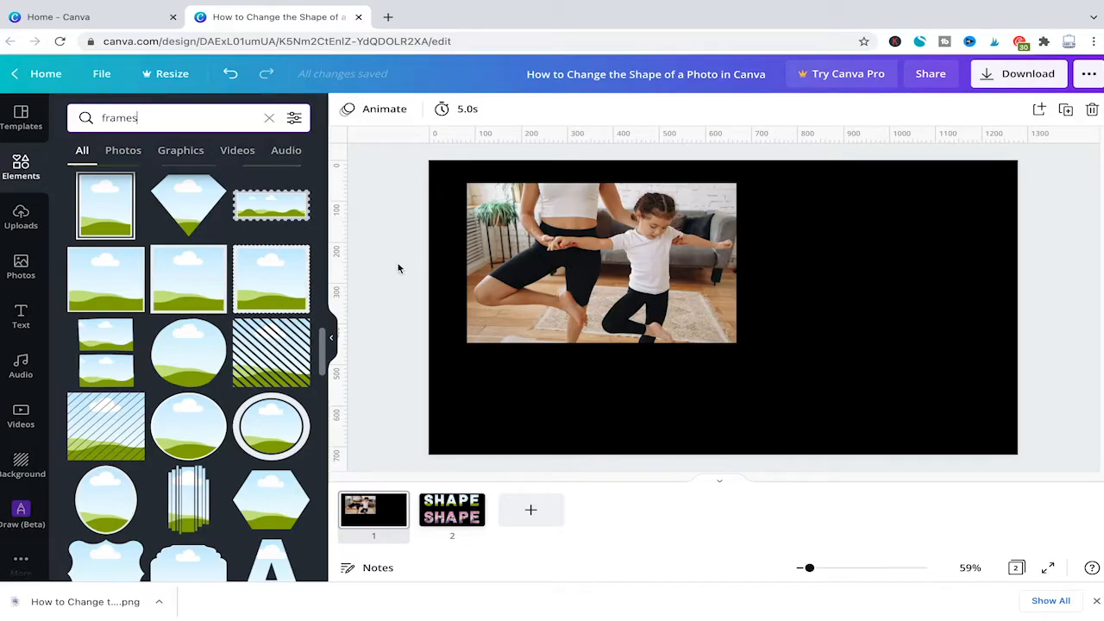
Search the elements for "circle" and place the solid circle to the right of the yoga photo.
{"action": "double_click", "coordinate": [121, 117]}
{"action": "key", "text": "BackSpace"}
{"action": "type", "text": "cir"}
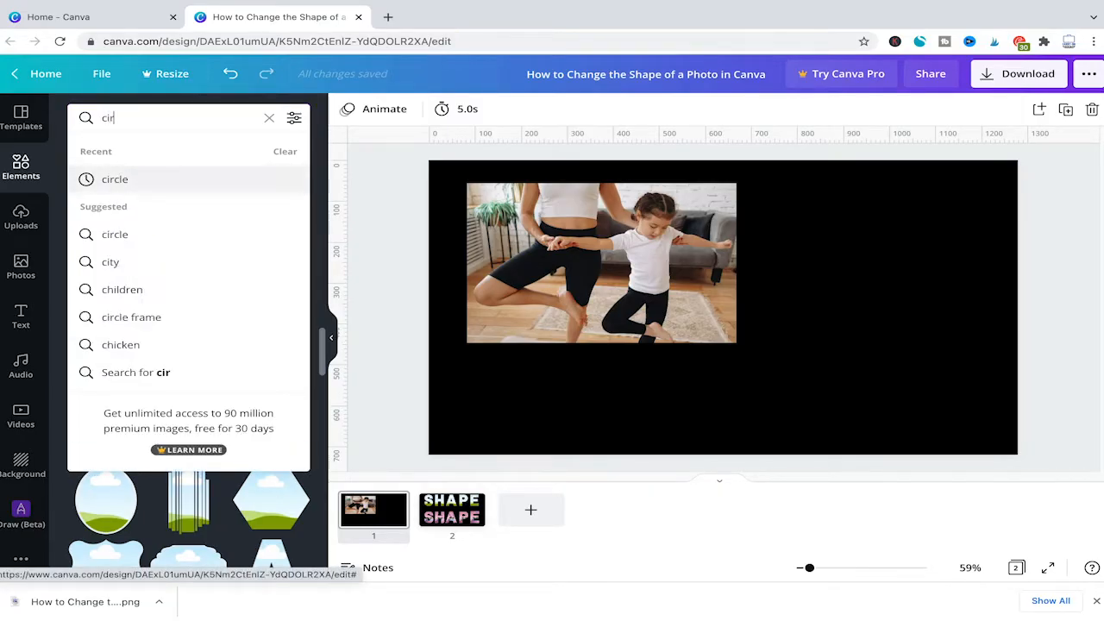
{"action": "left_click", "coordinate": [115, 179]}
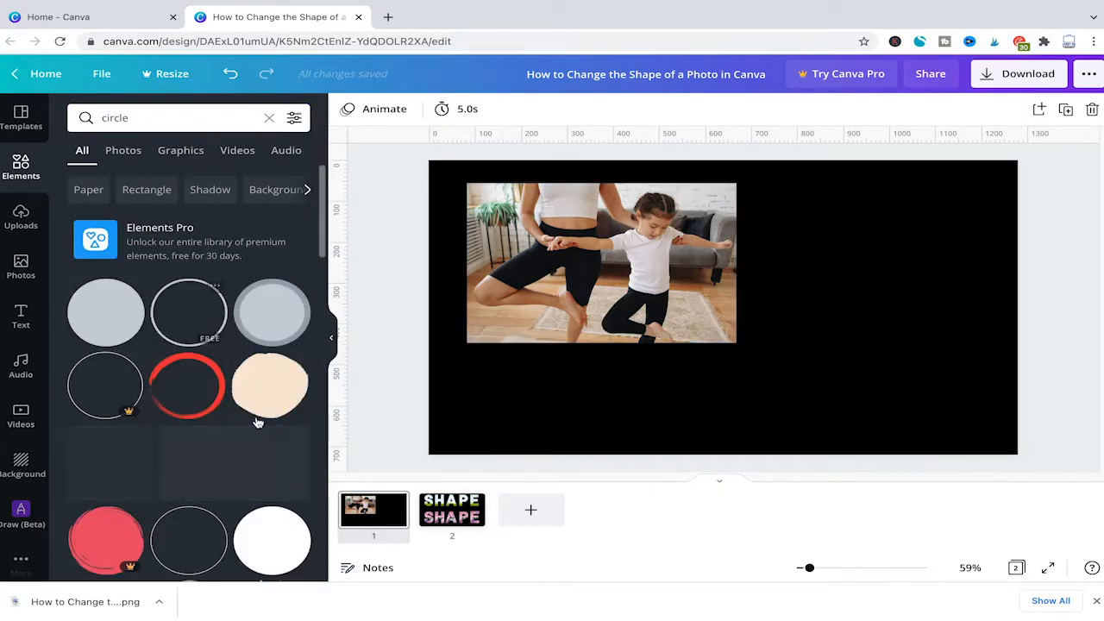
{"action": "left_click_drag", "start_coordinate": [86, 313], "coordinate": [783, 285]}
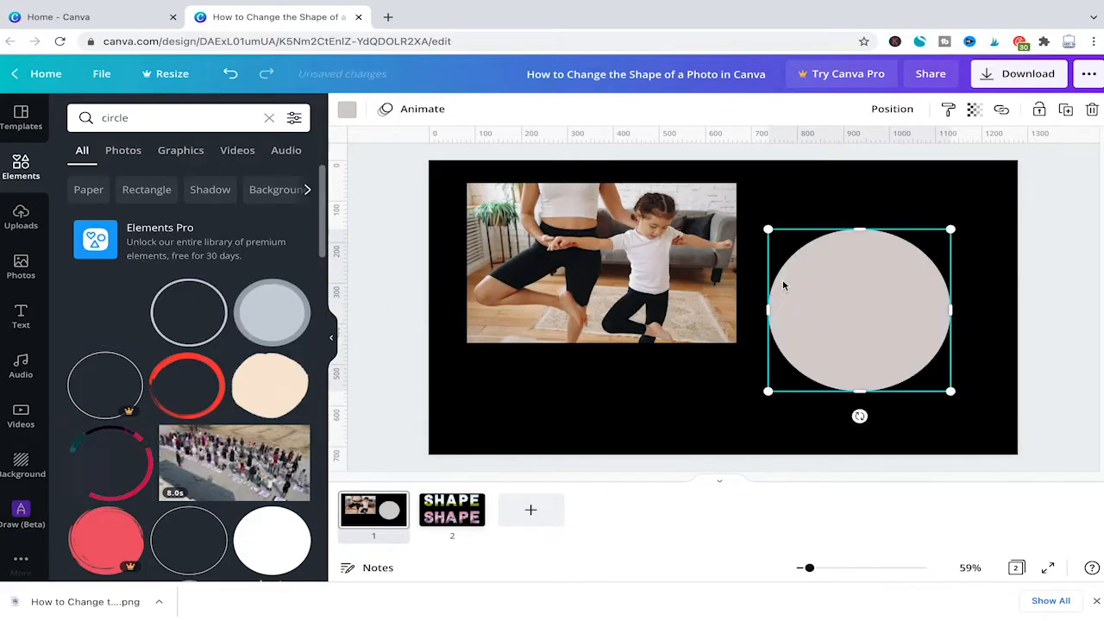
Recolor the circle black to match the background and move it over the yoga photo's lower-right corner.
{"action": "left_click", "coordinate": [346, 111]}
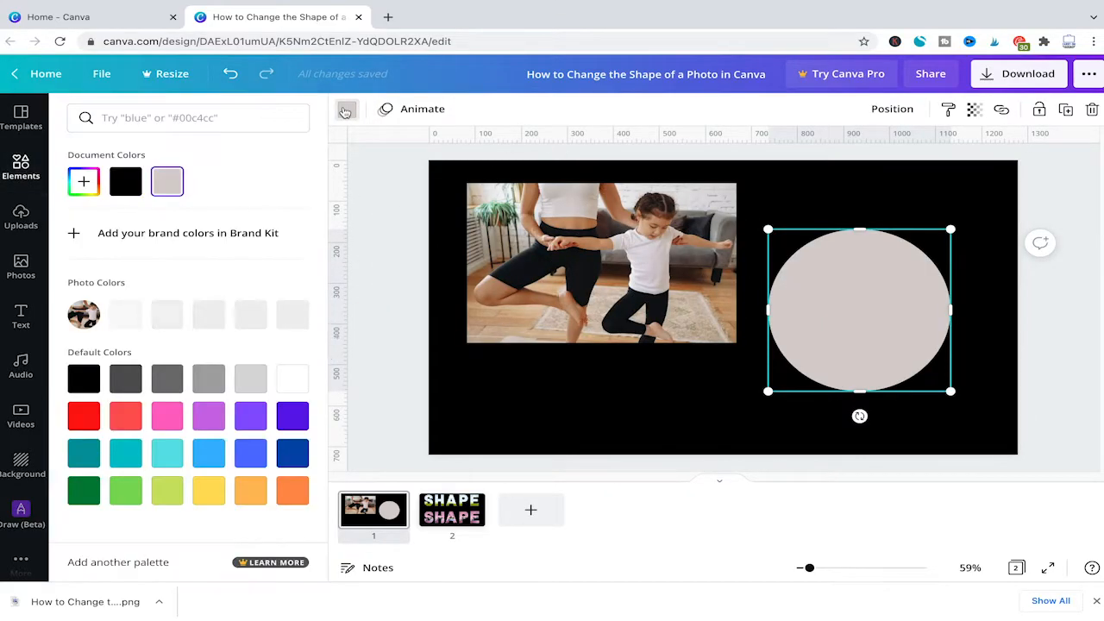
{"action": "left_click", "coordinate": [129, 183]}
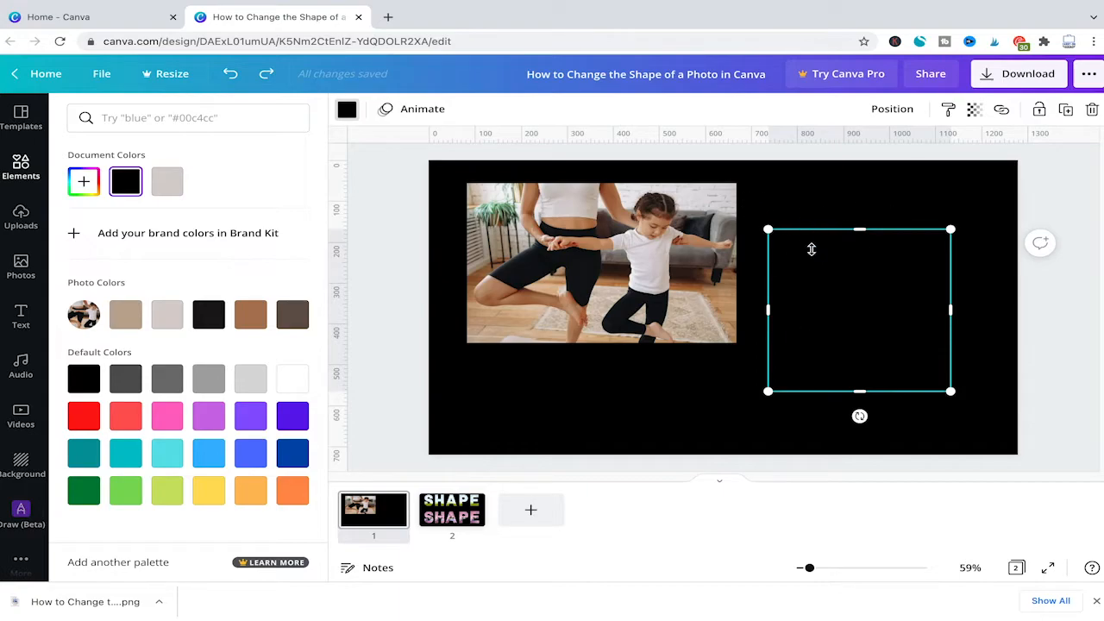
{"action": "left_click_drag", "start_coordinate": [855, 288], "coordinate": [767, 324]}
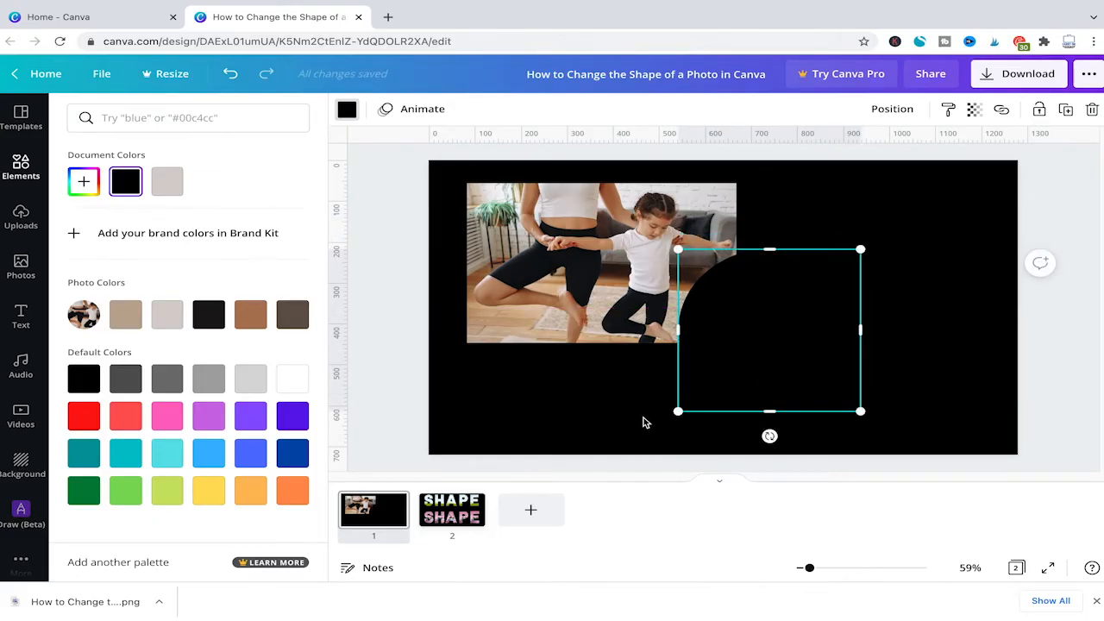
{"action": "left_click", "coordinate": [604, 415]}
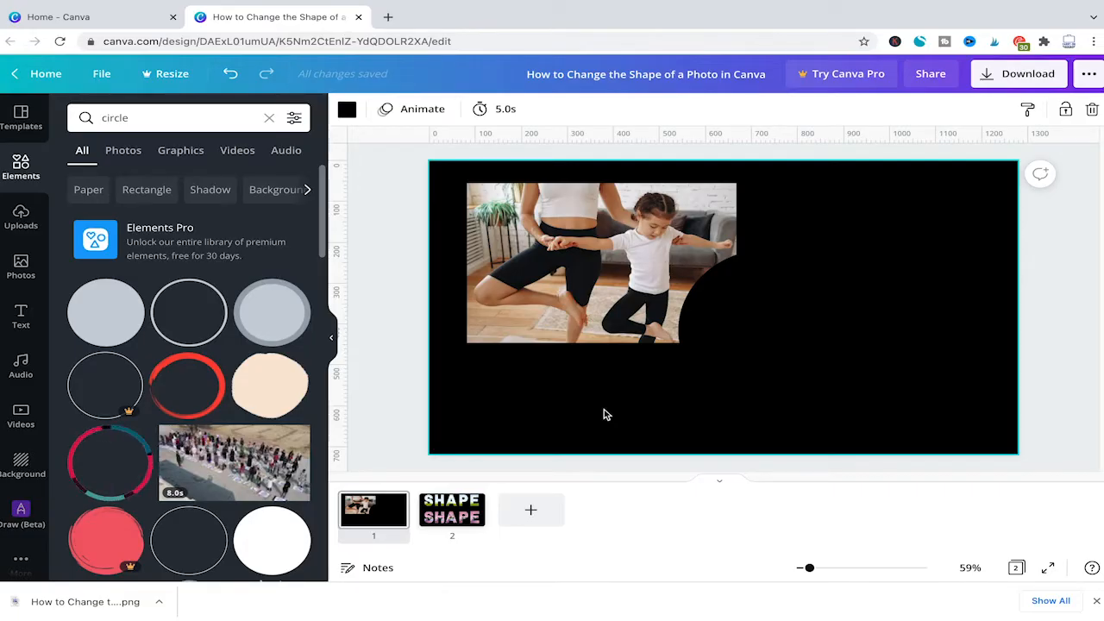